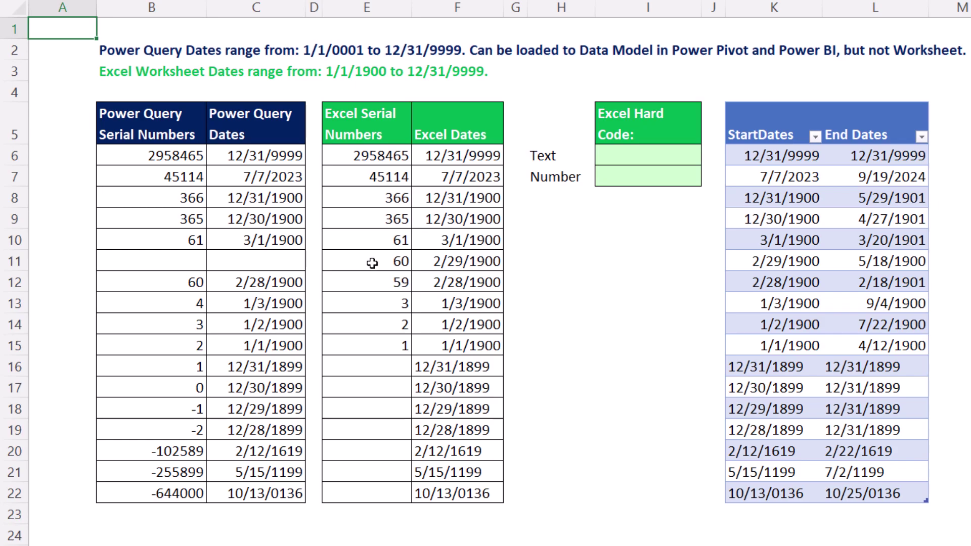
- Compare the 60, 2/28/1900, 2/29/1900 and 3/1/1900 rows between the Excel and Power Query tables
drag(375, 262, 477, 268)
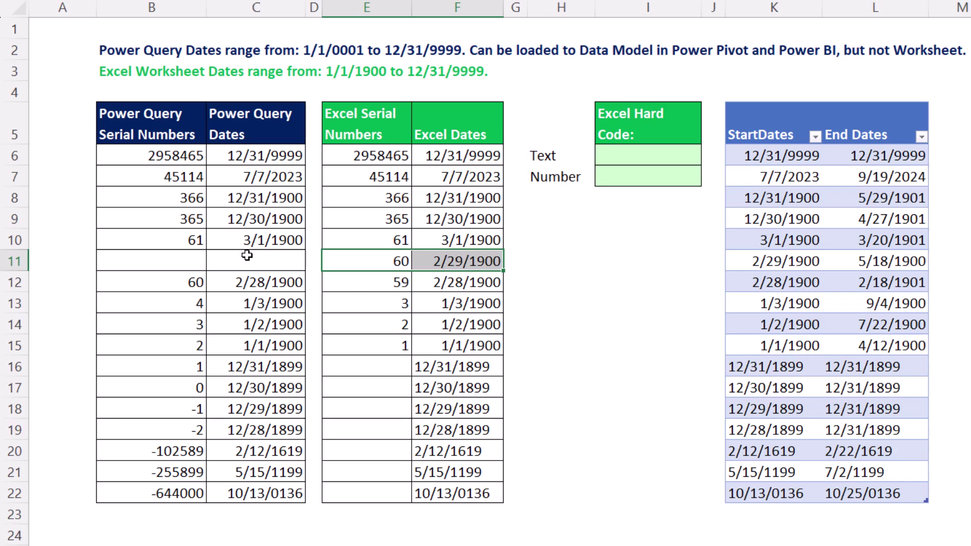
drag(154, 238, 439, 246)
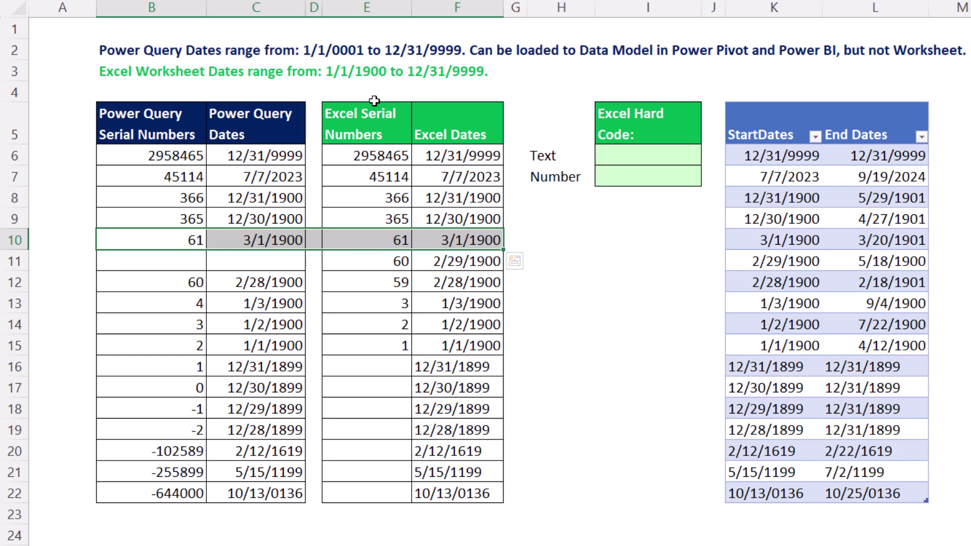
click(283, 263)
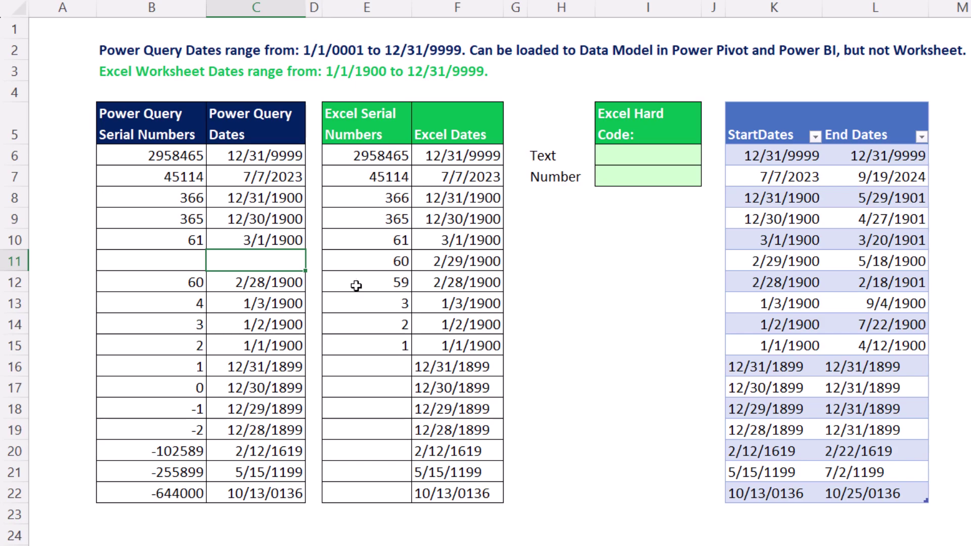
drag(372, 266, 458, 268)
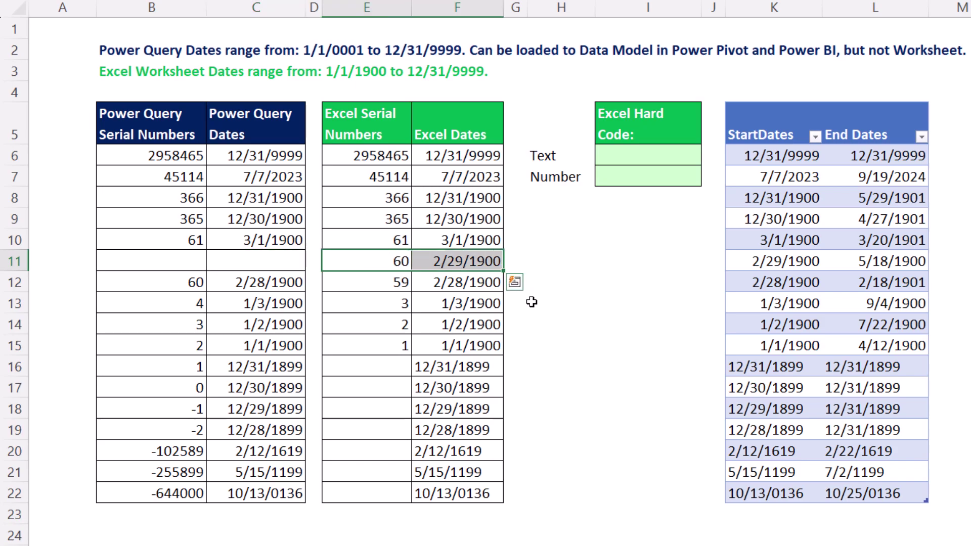
drag(189, 282, 263, 283)
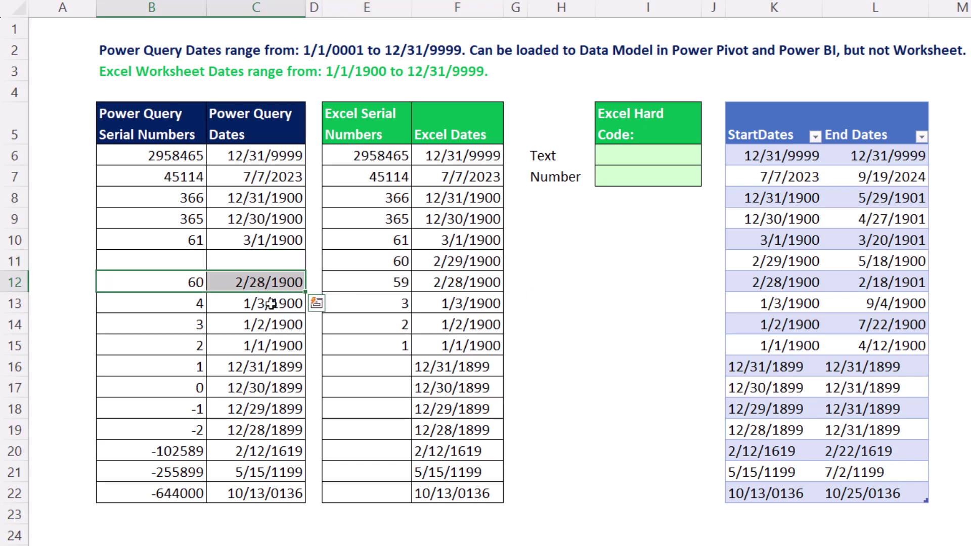
click(453, 267)
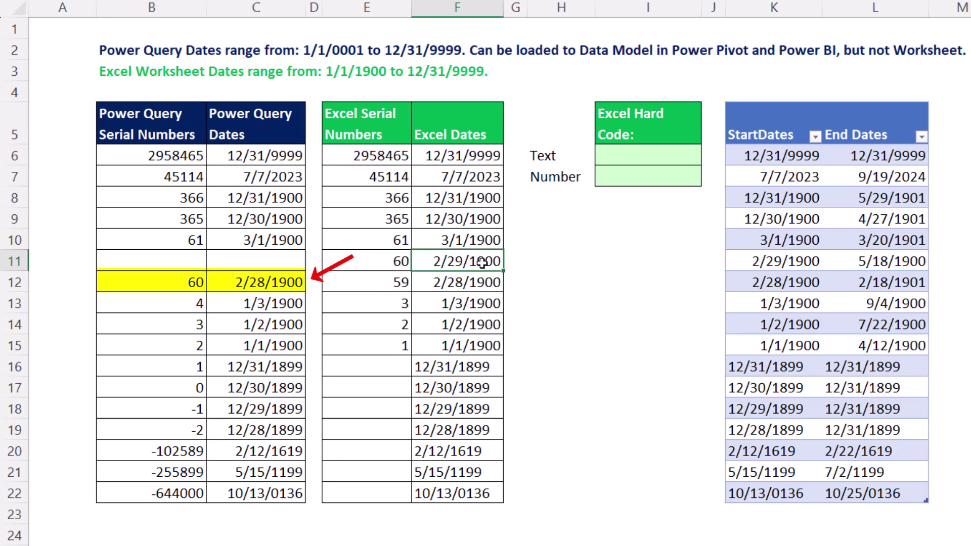
click(485, 287)
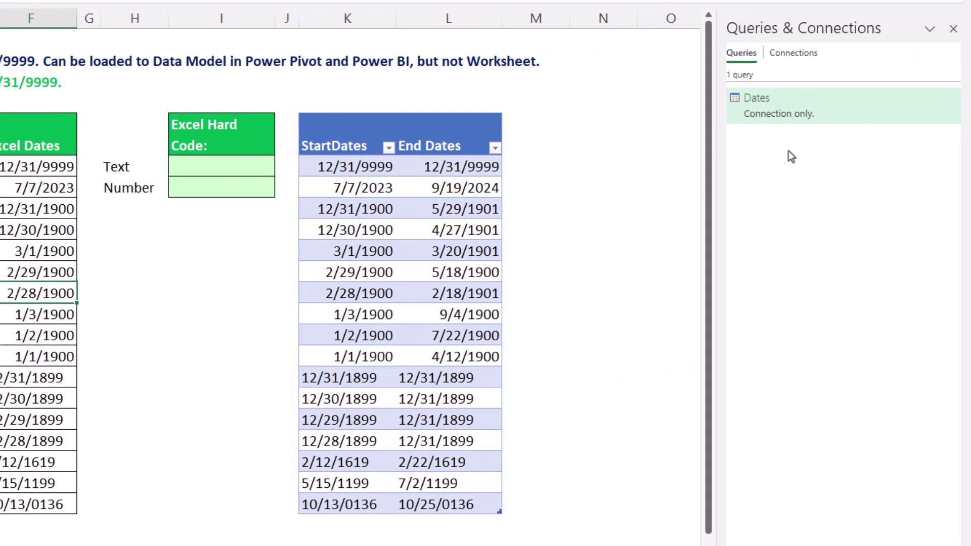
- Open the Dates query in Power Query Editor and set StartDates to the Date type
mouse_move(850, 115)
double_click(794, 105)
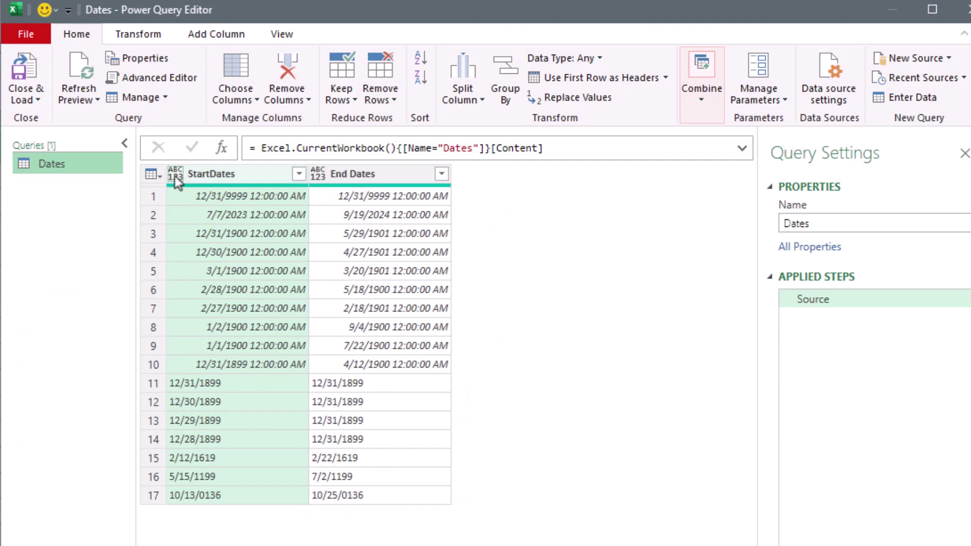
click(172, 177)
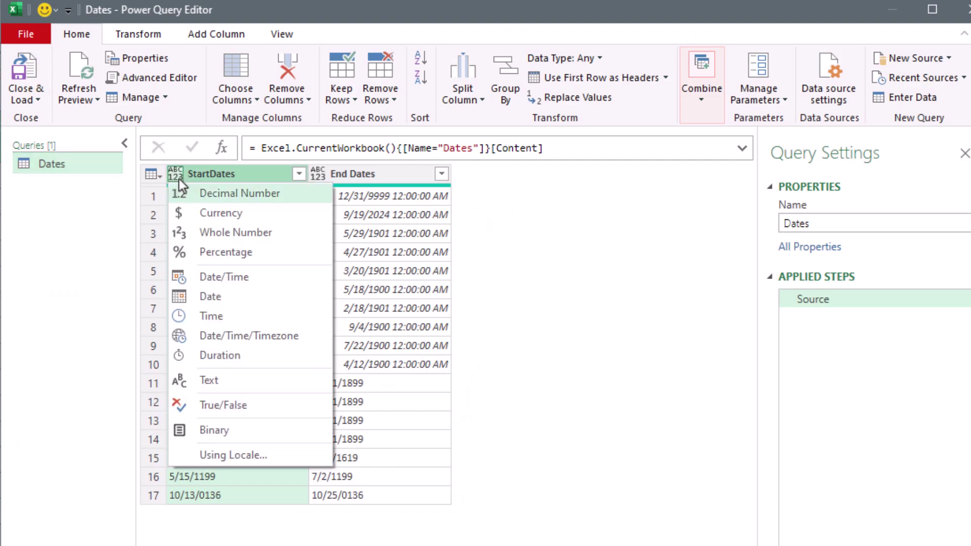
click(230, 305)
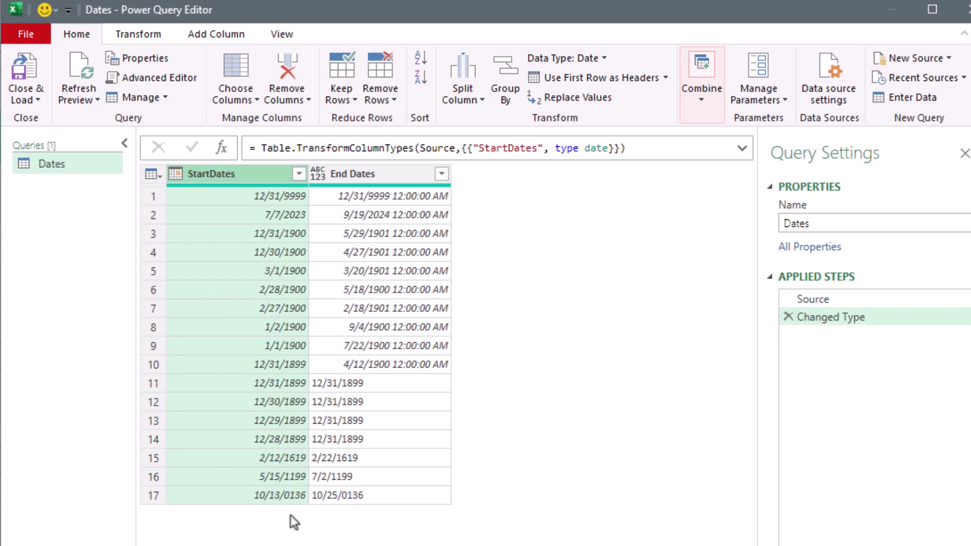
- Set End Dates to the Date type and select the StartDates column
click(323, 178)
click(351, 296)
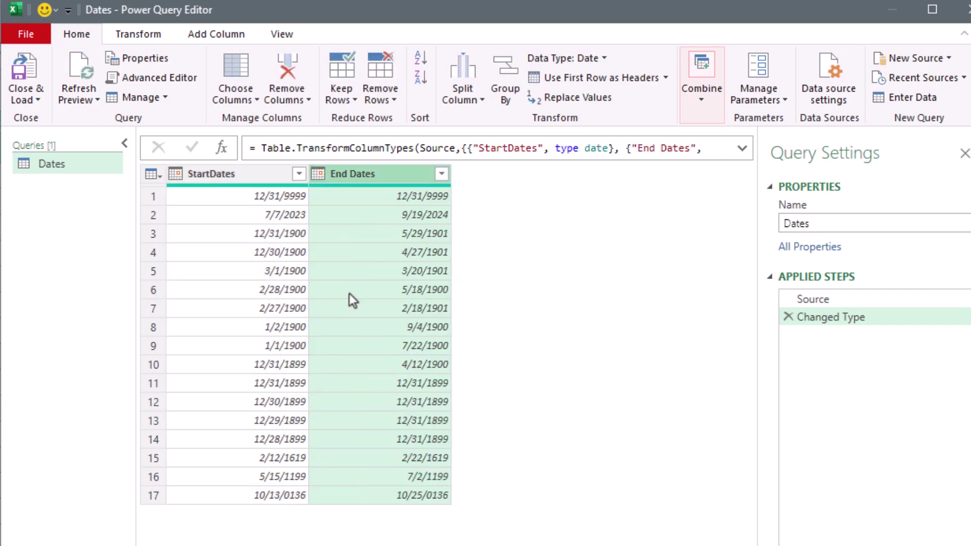
click(225, 178)
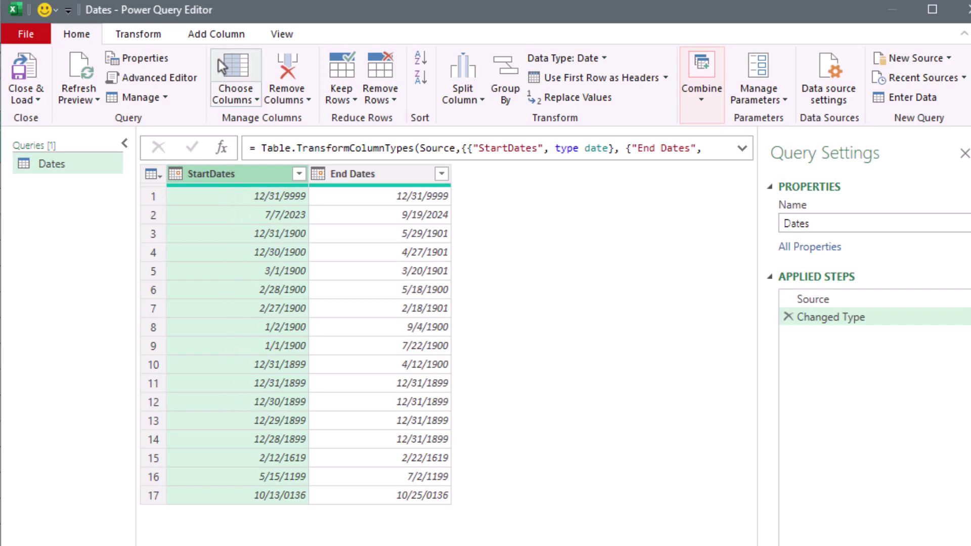
click(206, 38)
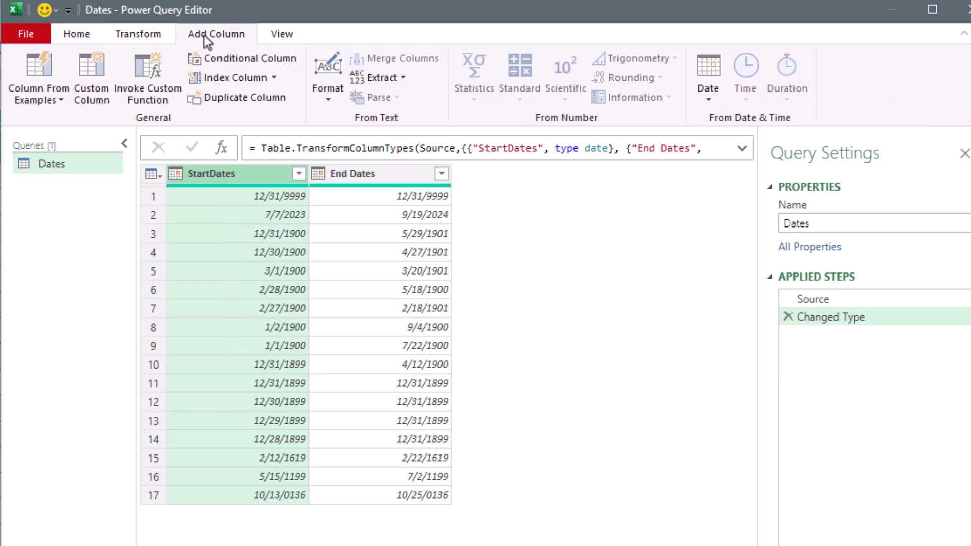
- Add a Year column extracted from StartDates
click(715, 98)
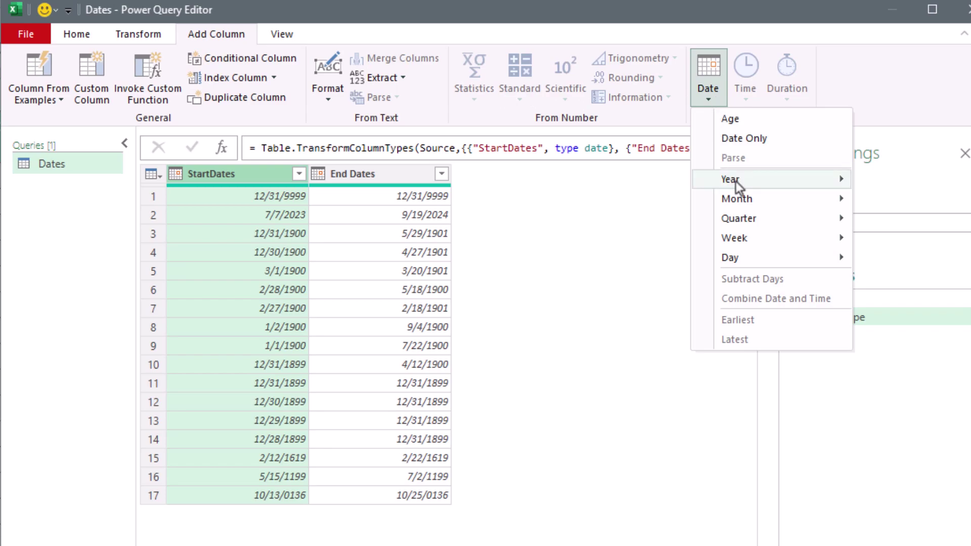
mouse_move(736, 180)
click(901, 182)
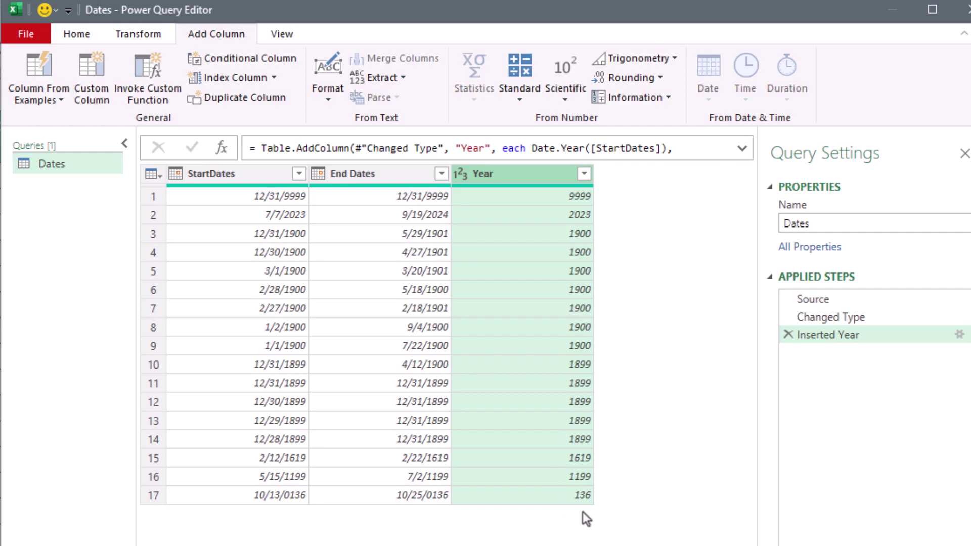
- Add a Subtraction column of days between End Dates and StartDates, viewing its expanded formula
click(381, 181)
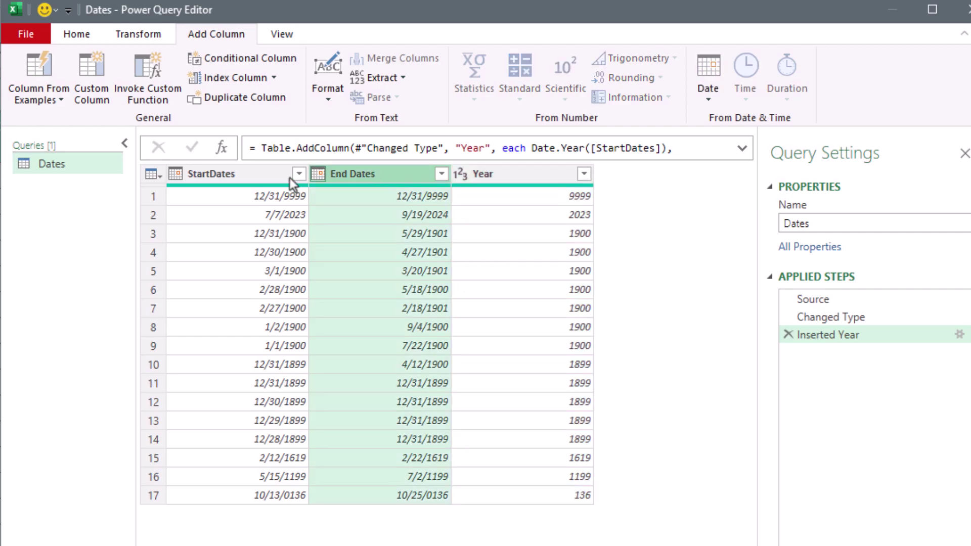
ctrl+click(205, 178)
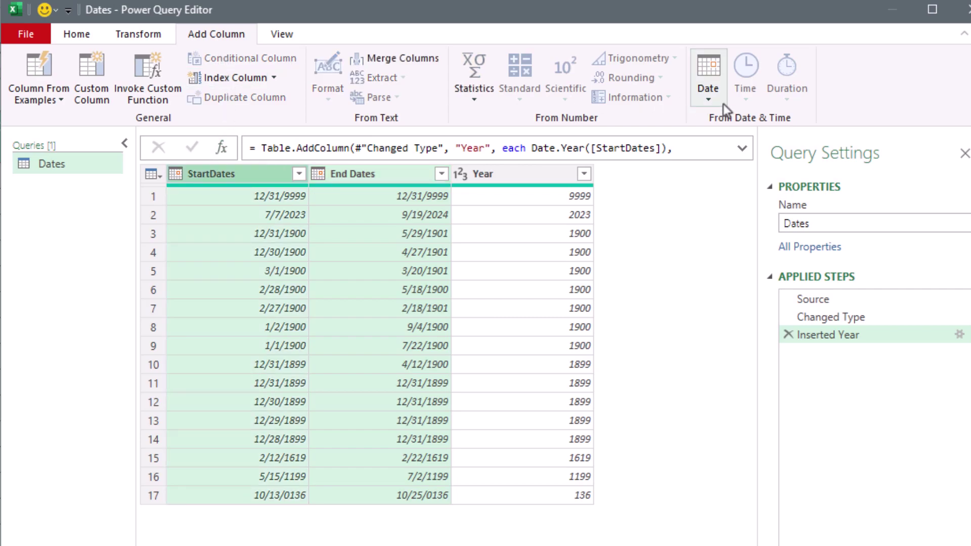
click(705, 103)
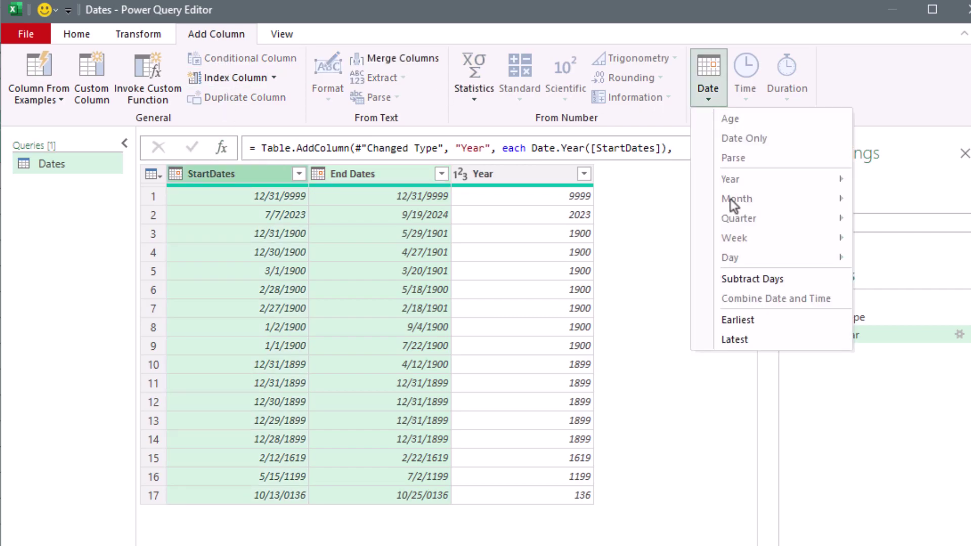
click(758, 279)
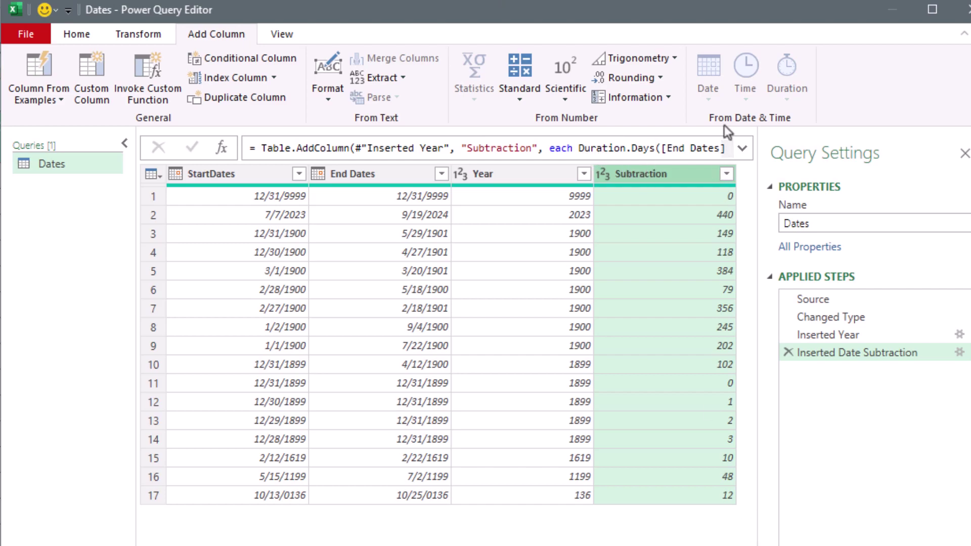
click(744, 148)
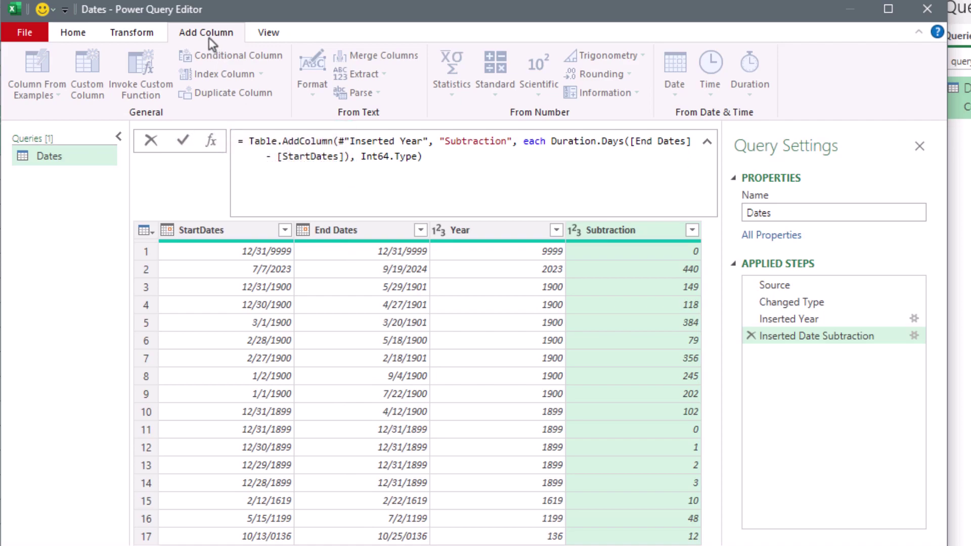
click(318, 526)
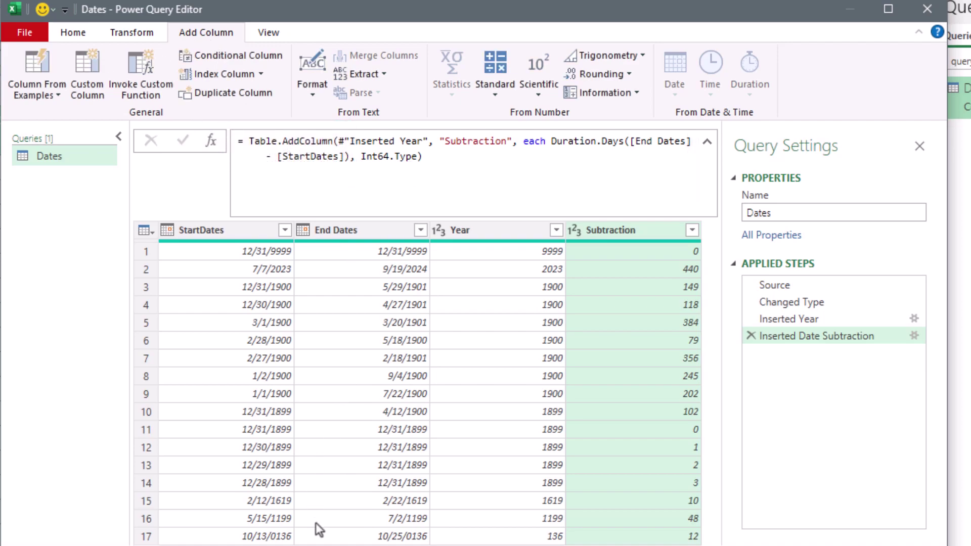
- Start a custom column named DueDate using the Date.AddDays function
click(84, 76)
text(DueDate)
click(175, 202)
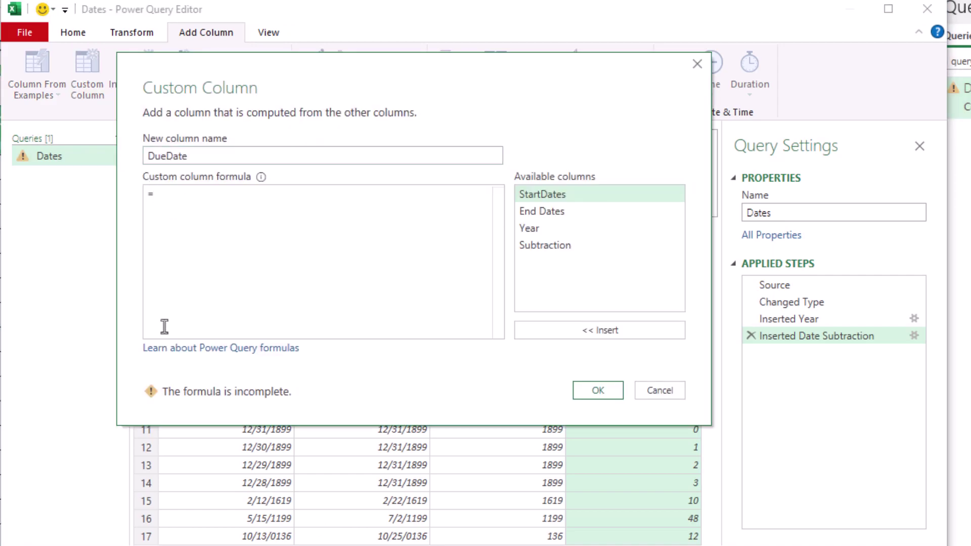
text(Date)
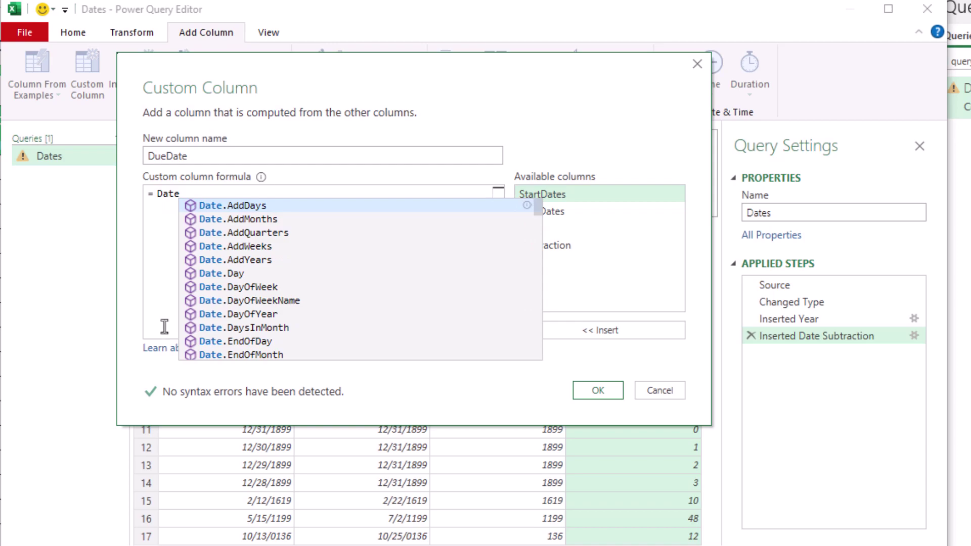
key(Tab)
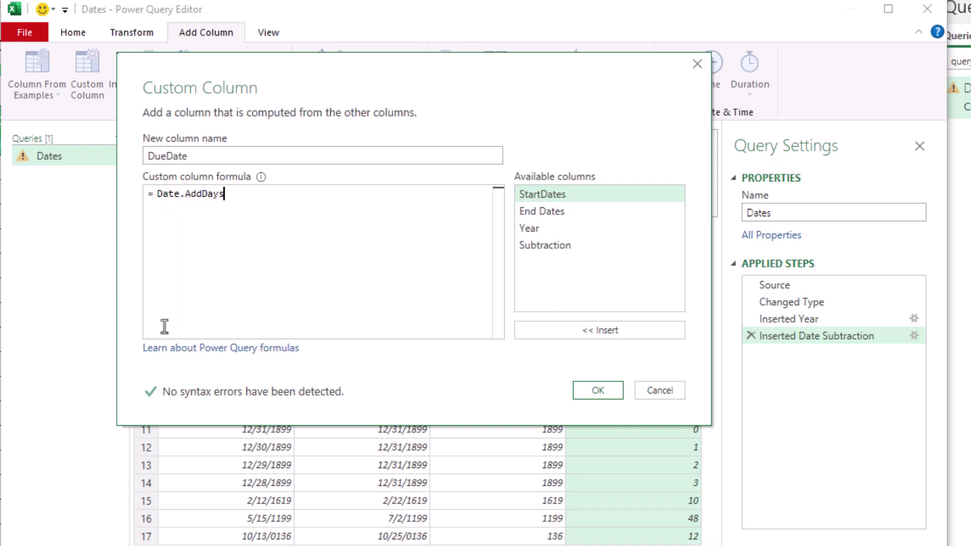
text(()
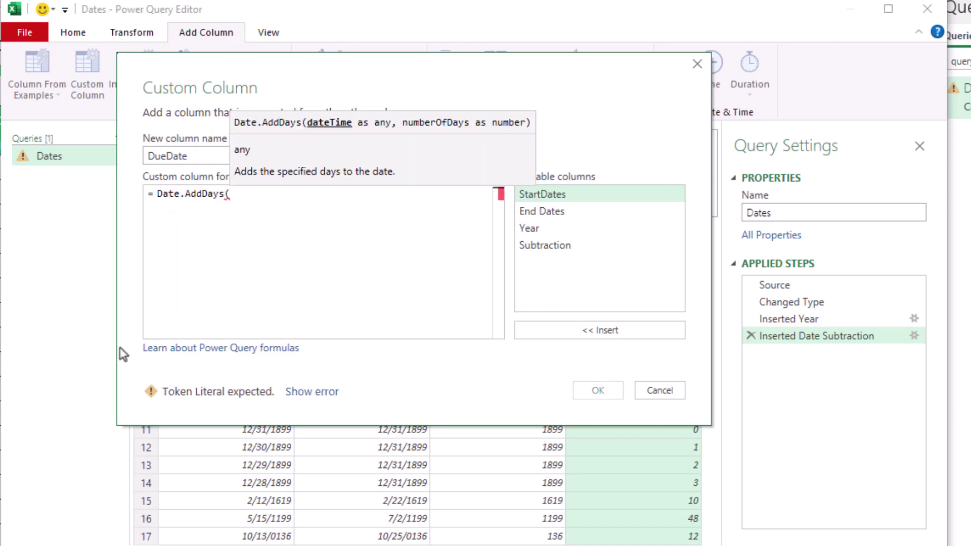
- Finish the formula as Date.AddDays([End Dates],30) and load the query to the worksheet
drag(238, 67, 439, 336)
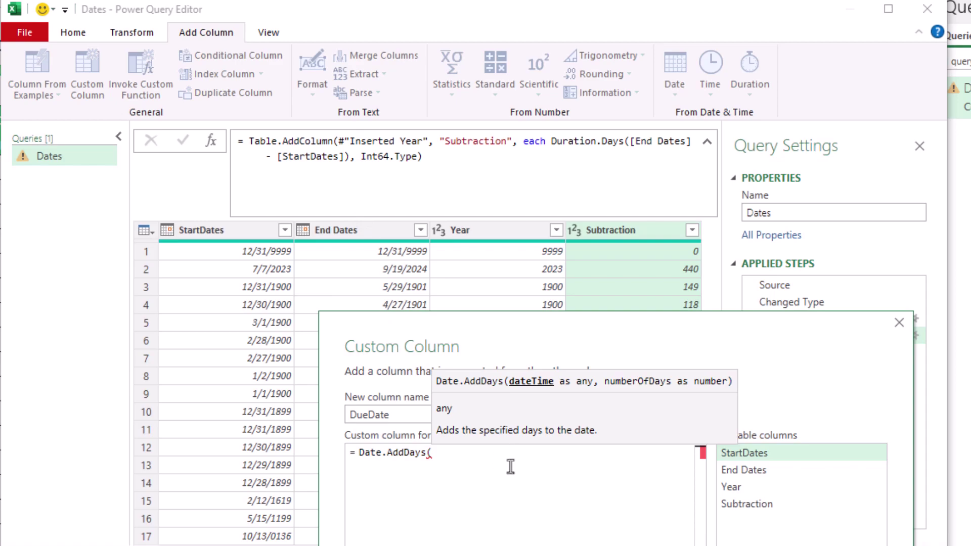
drag(460, 326, 359, 165)
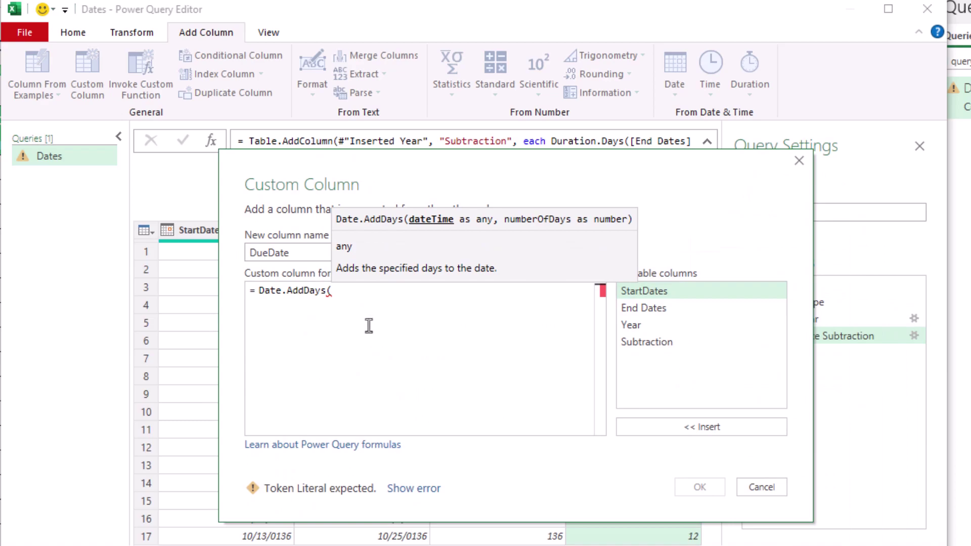
double_click(653, 308)
text(,)
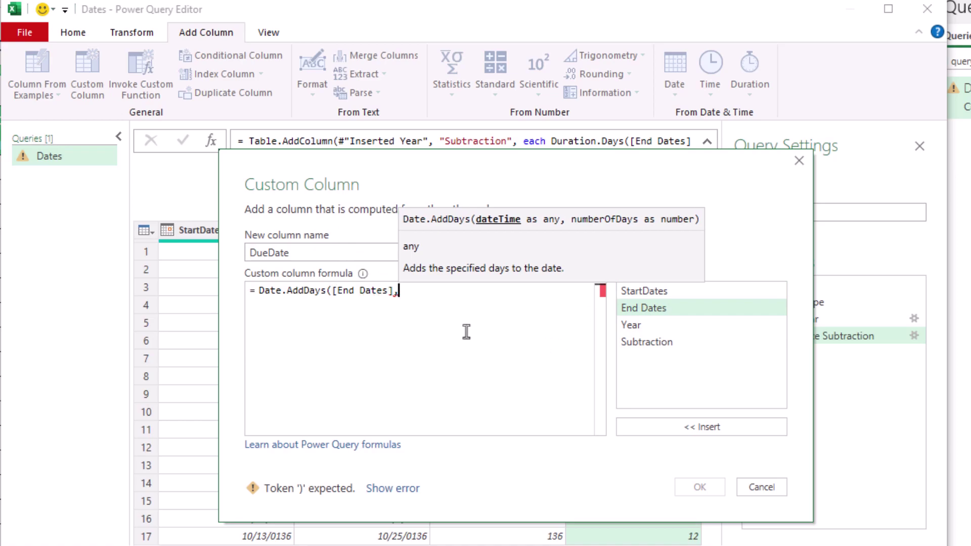
text(30)
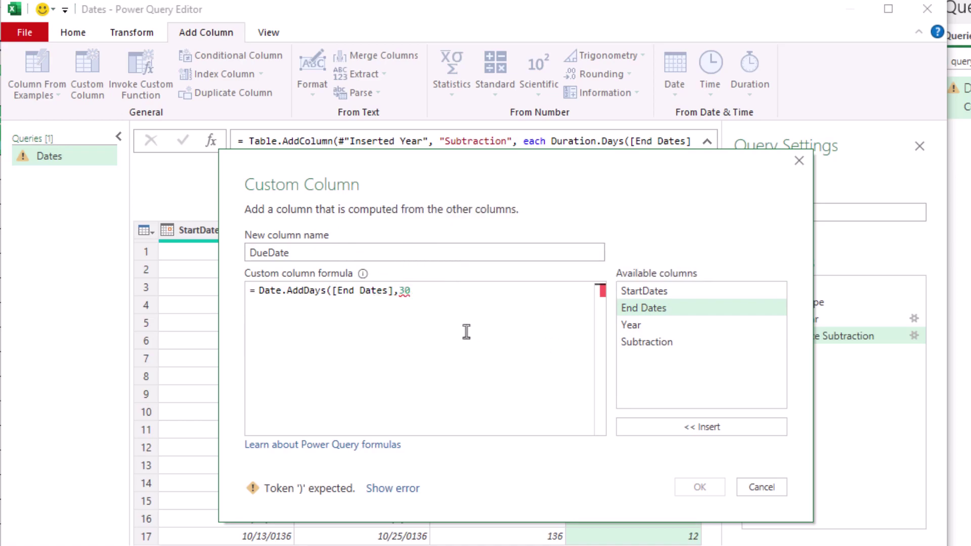
text())
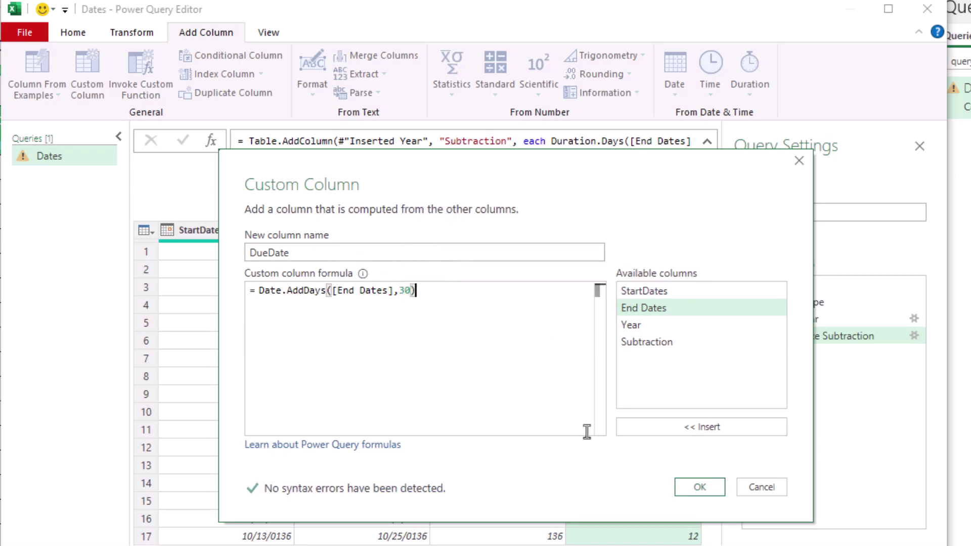
click(702, 491)
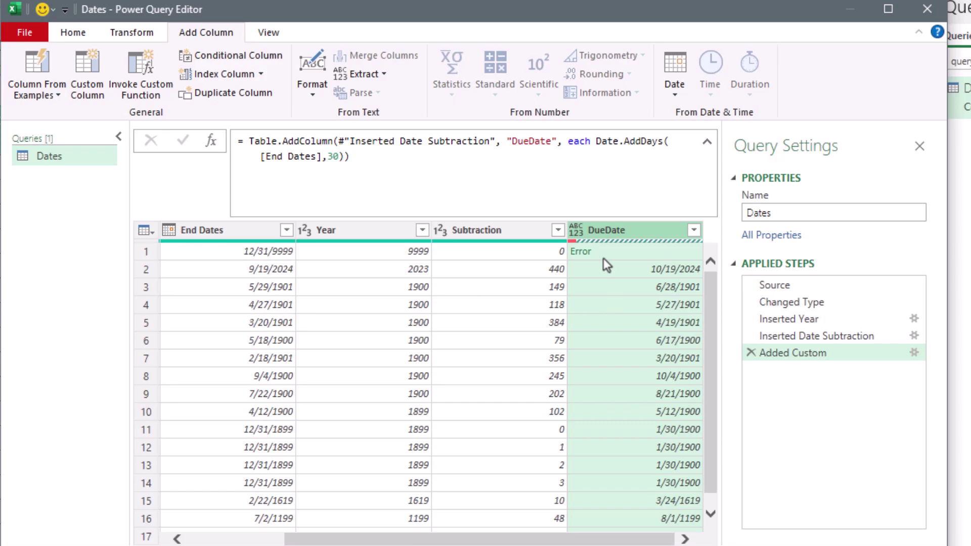
click(69, 33)
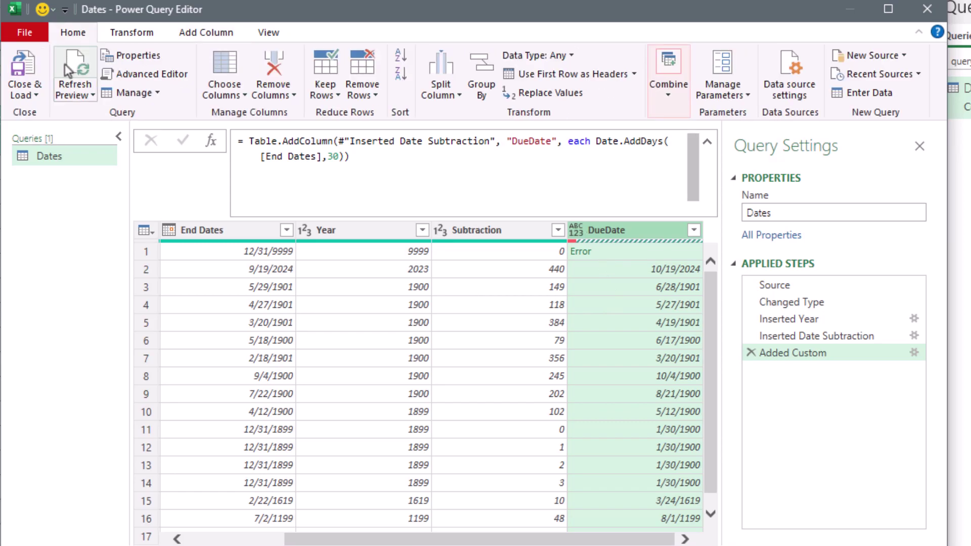
click(24, 66)
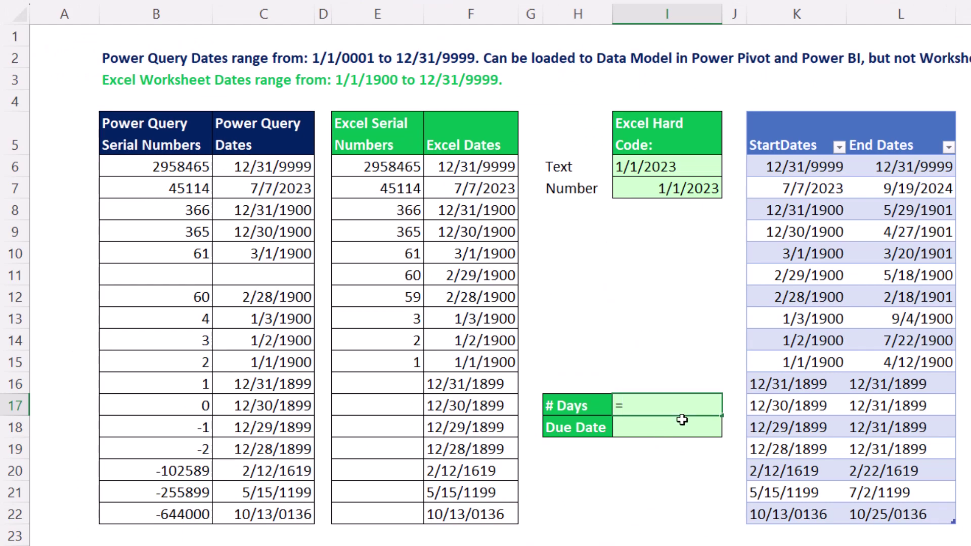
- Enter =F10-F12 in the # Days cell, giving 2 days
click(471, 255)
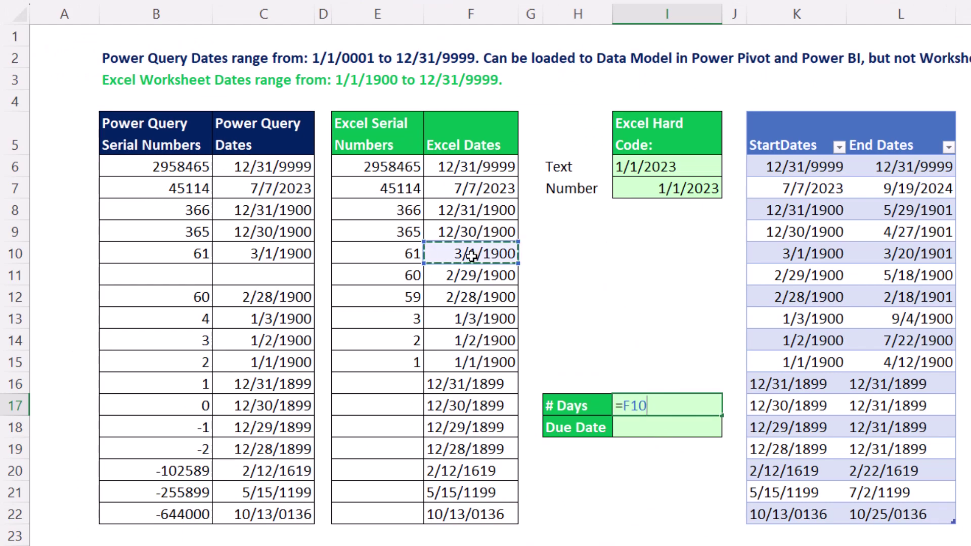
text(-)
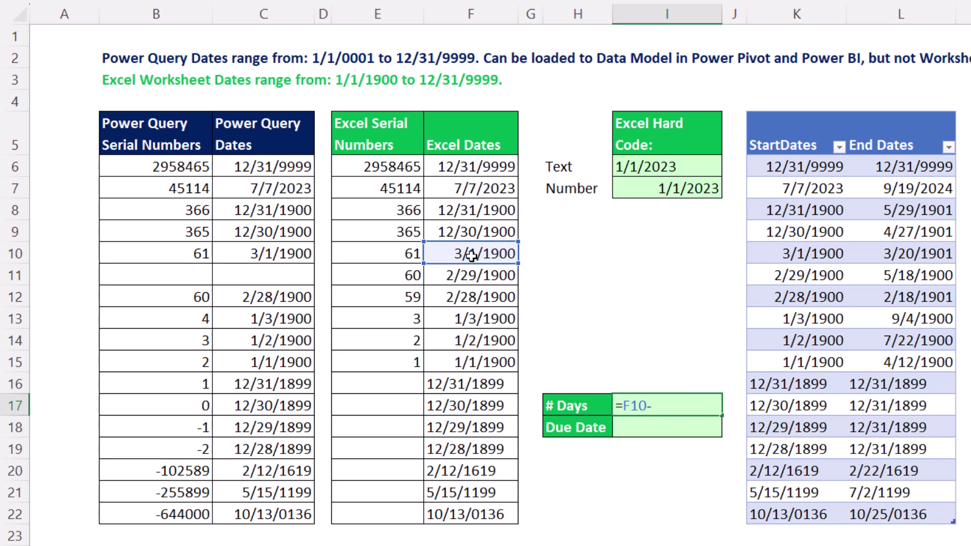
click(482, 299)
key(Return)
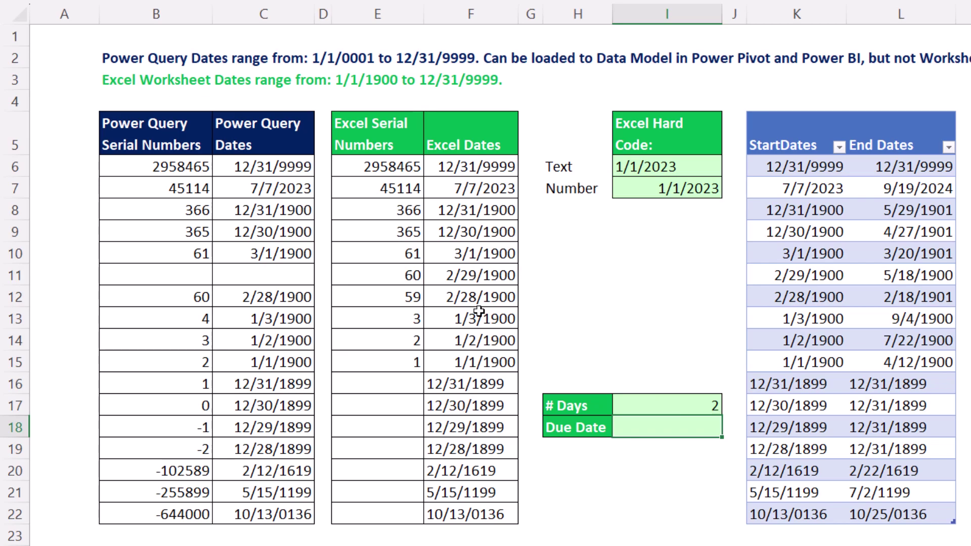
- Enter =F10+30 in the Due Date cell
text(=)
click(450, 254)
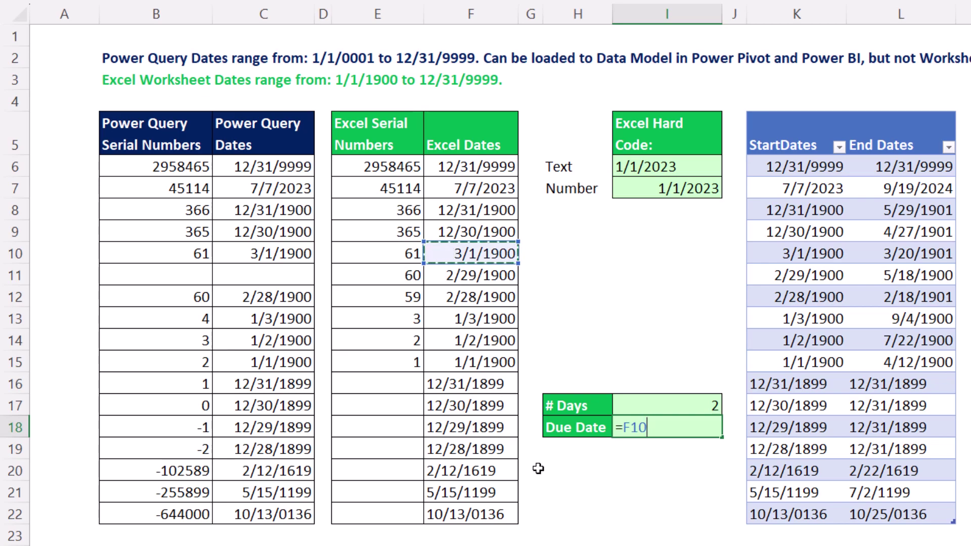
text(+30)
key(Return)
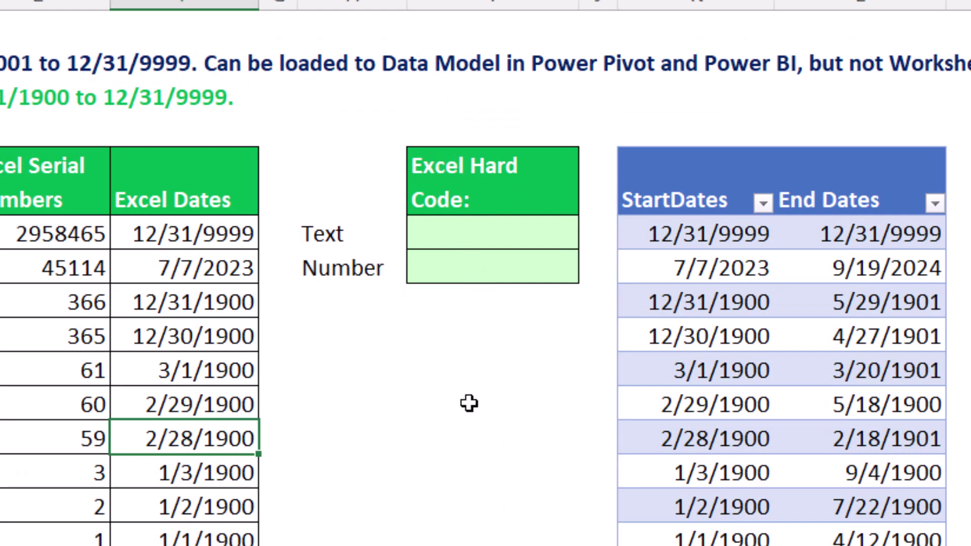
- Enter ="1/1/2023" as text in the Text hard-code cell
click(470, 237)
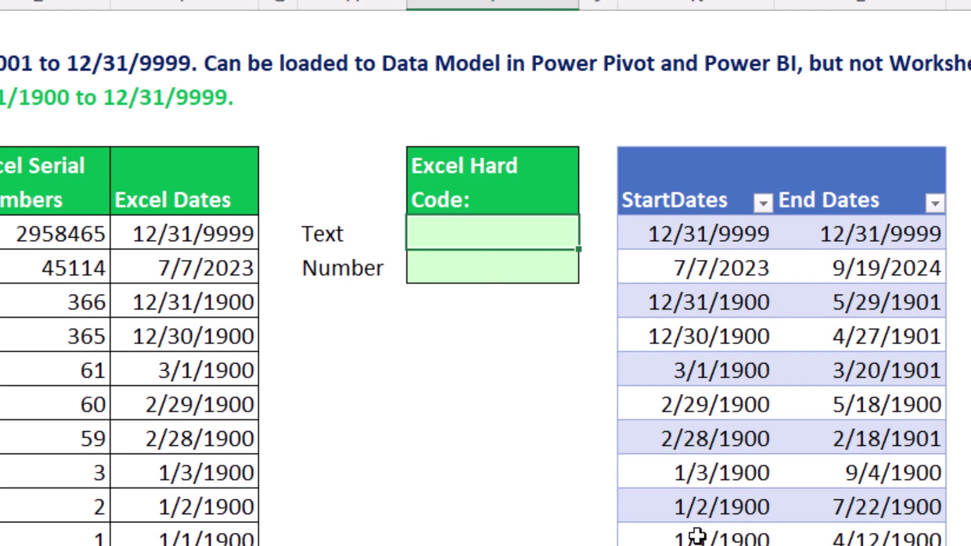
text(="1)
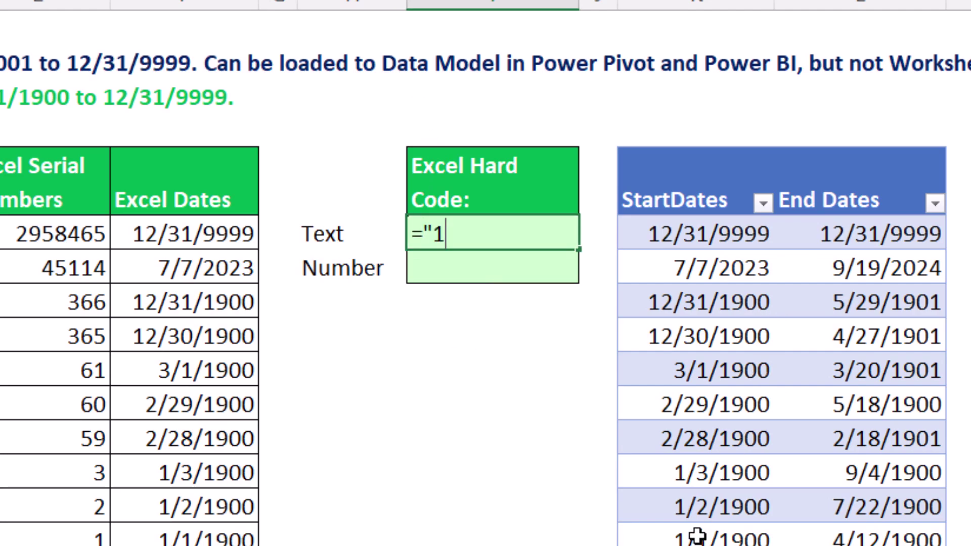
text(/1/)
text(202)
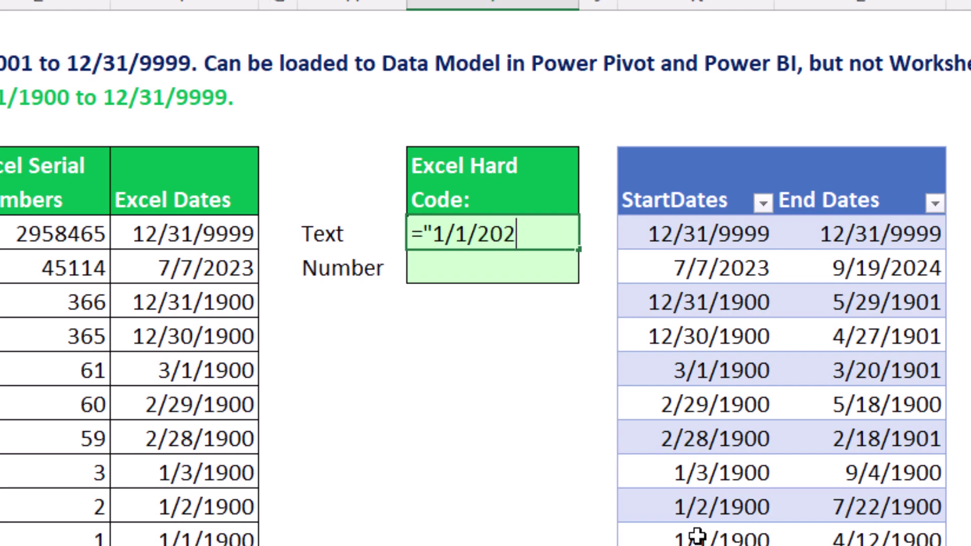
text(3")
key(Return)
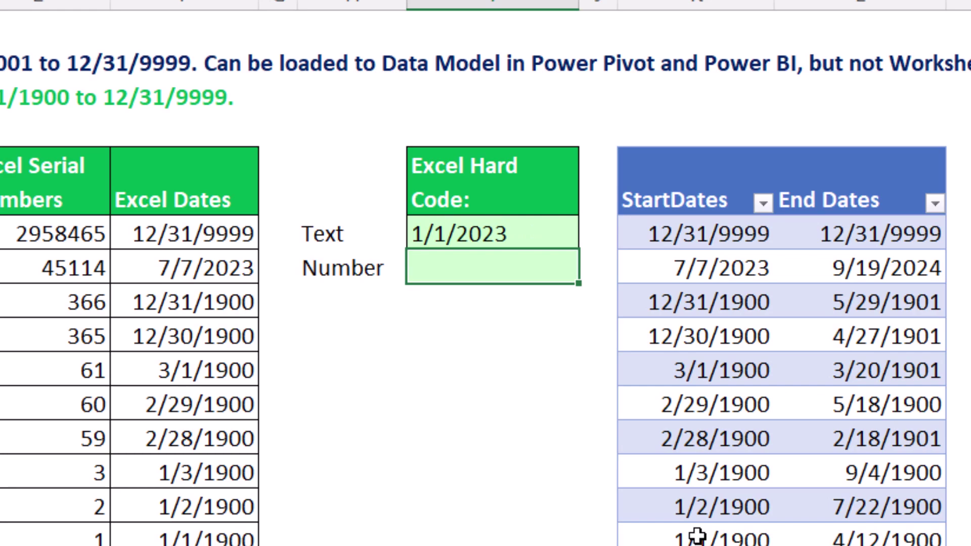
- Enter =DATE(2023,1,1) in the Number cell, check it, and return to Power Query Editor
text(=date)
key(Tab)
text(2023,1,1)
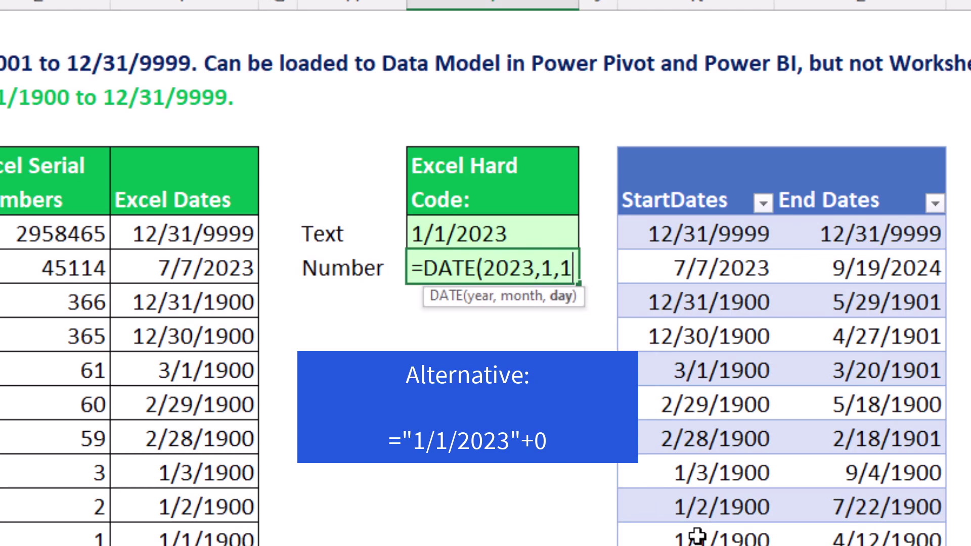
text())
key(Return)
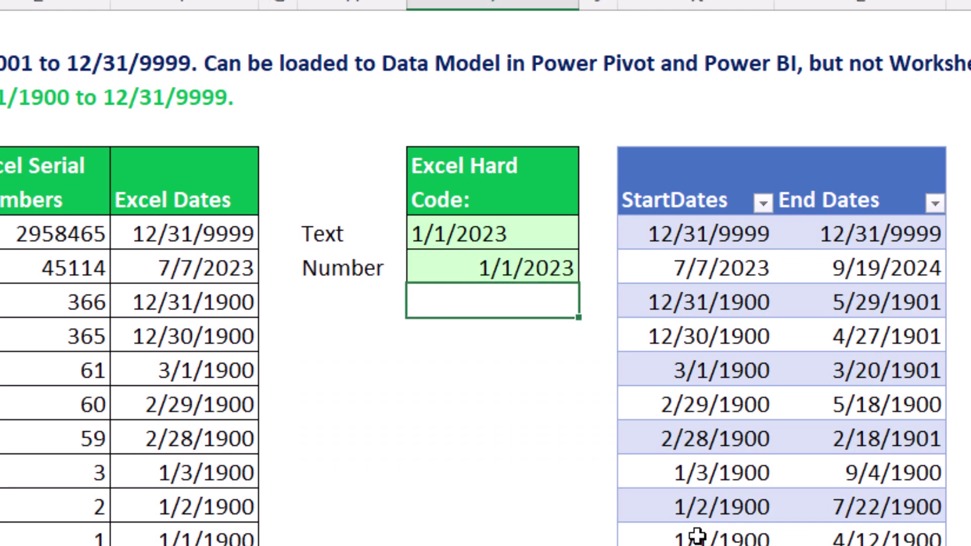
click(513, 267)
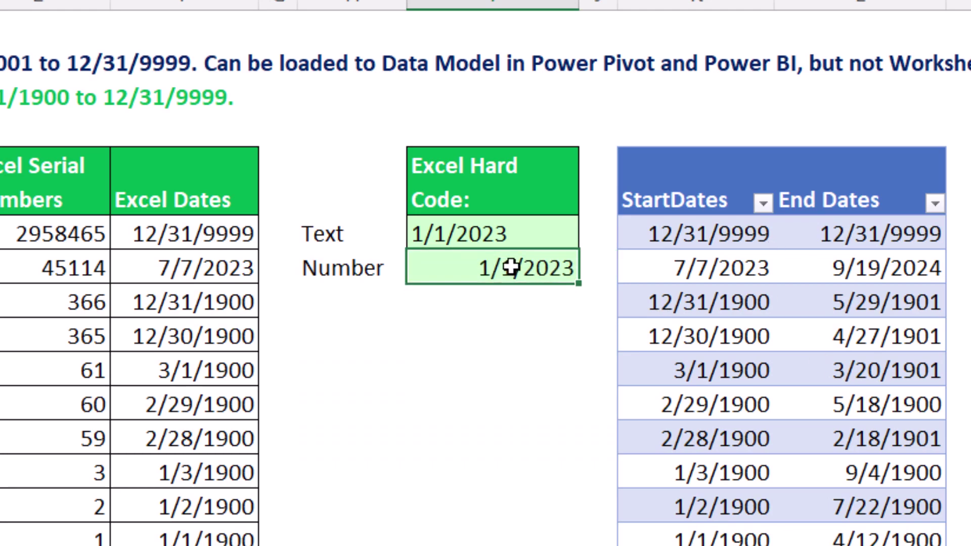
double_click(513, 268)
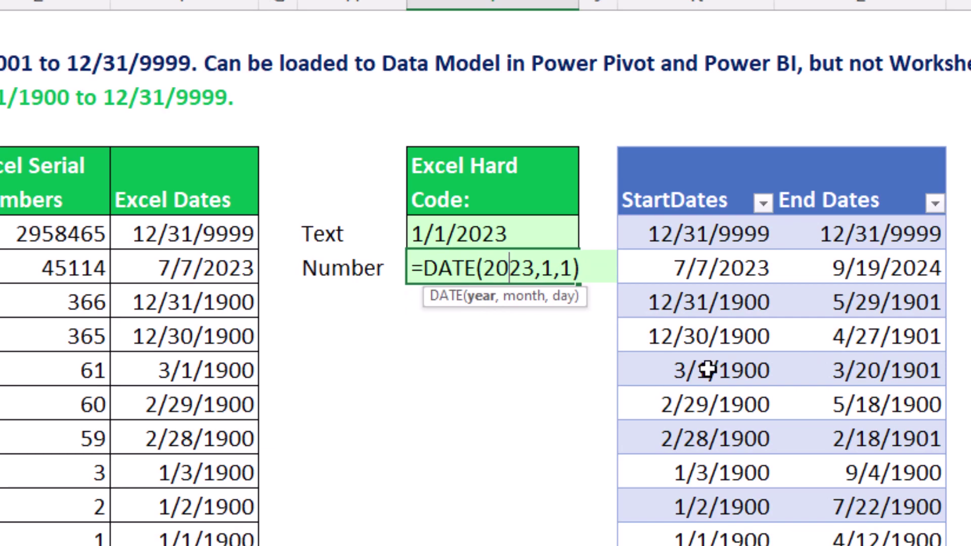
key(Escape)
key(alt+Tab)
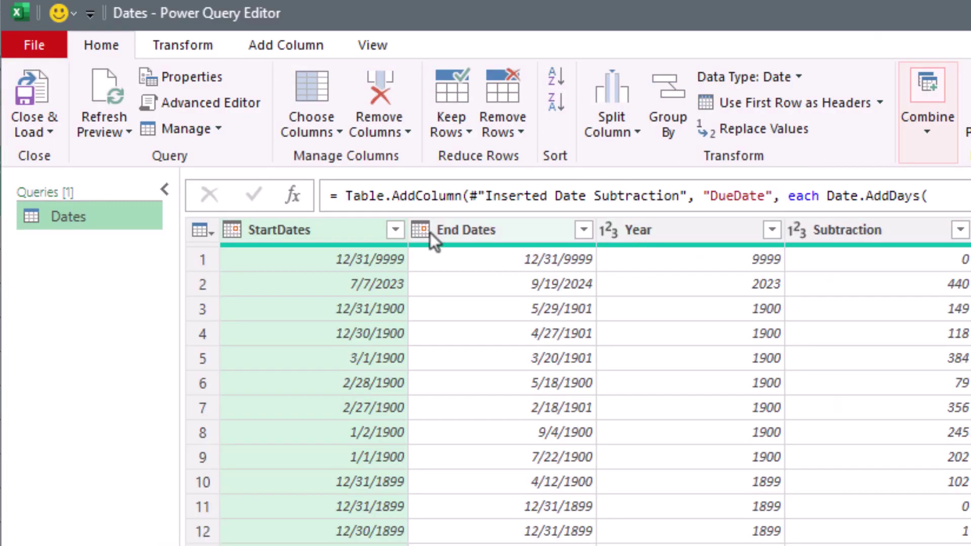
- Add a Custom1 step with the formula = #date(2023,1,1)
click(292, 195)
drag(346, 195, 599, 210)
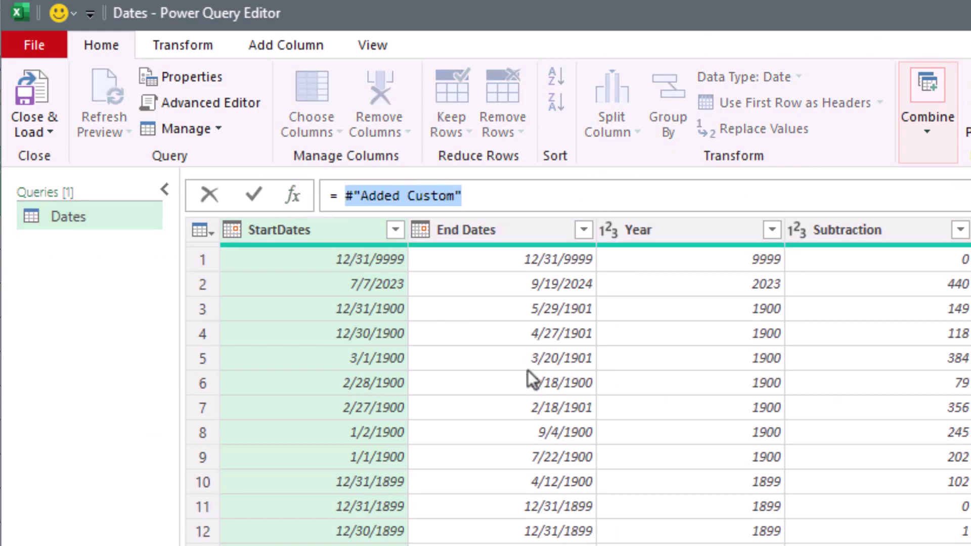
text(#date)
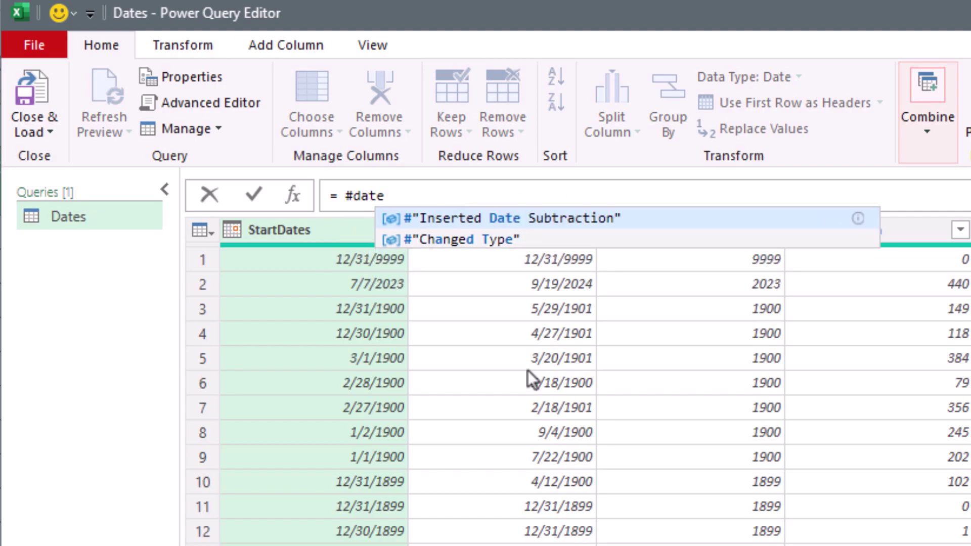
text(()
text(2023)
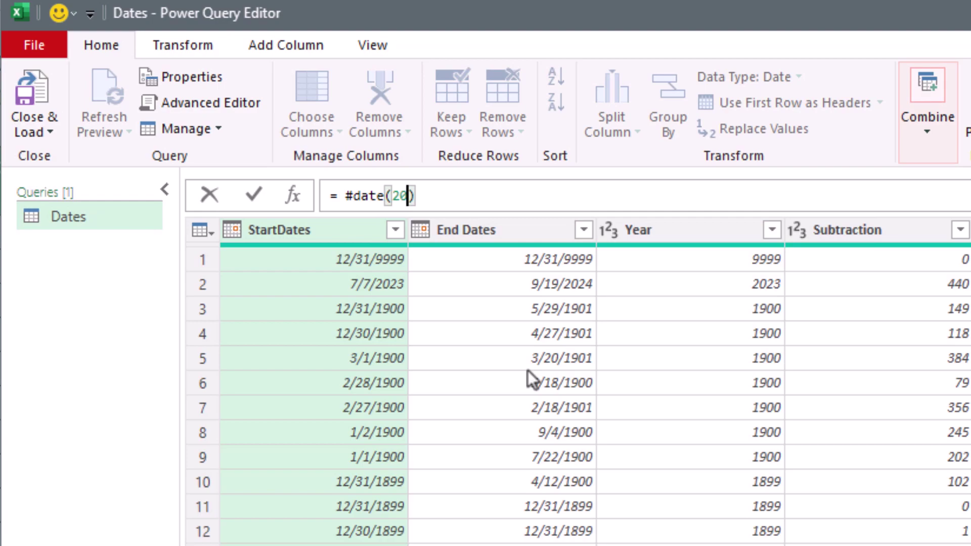
text(,1)
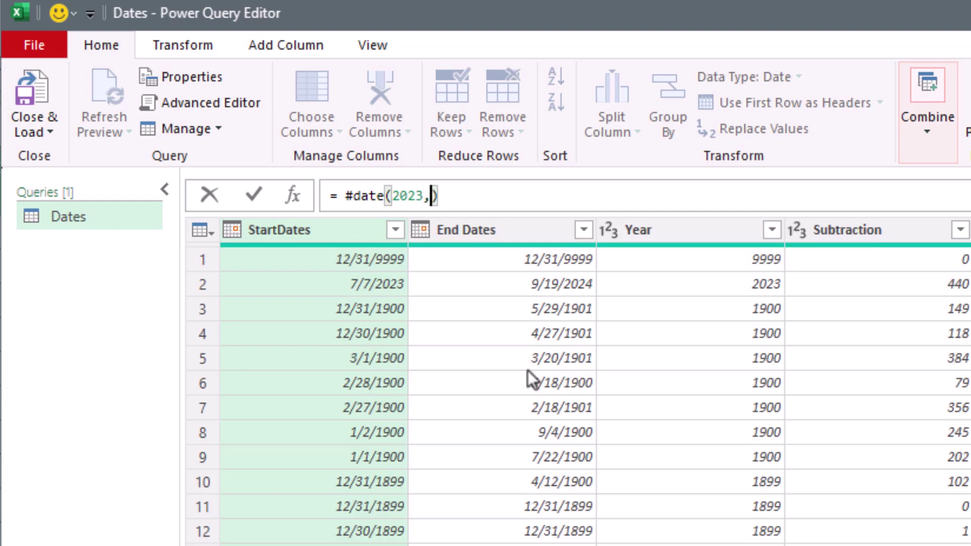
text(,1)
click(255, 195)
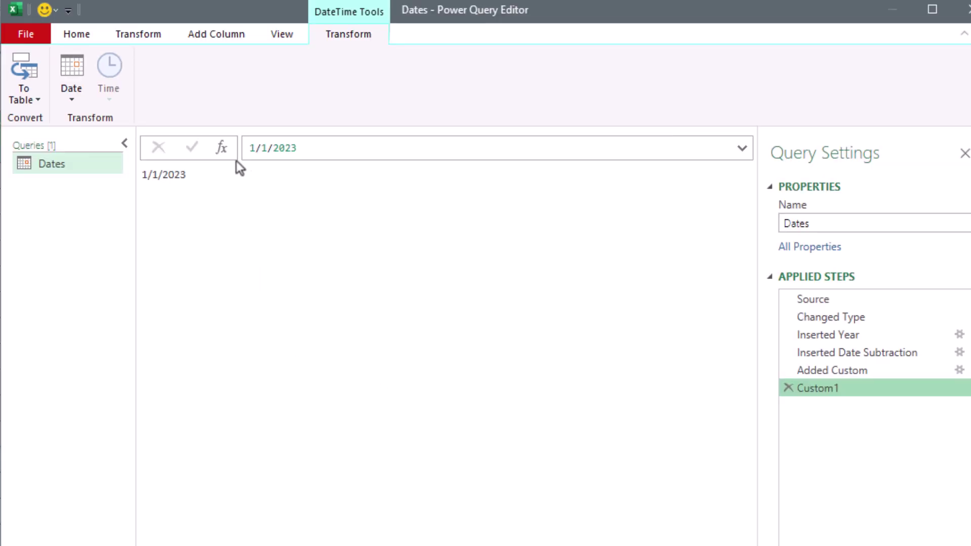
- Add a Custom2 step returning the text "1/1/2023", then Close & Load
click(219, 152)
double_click(268, 149)
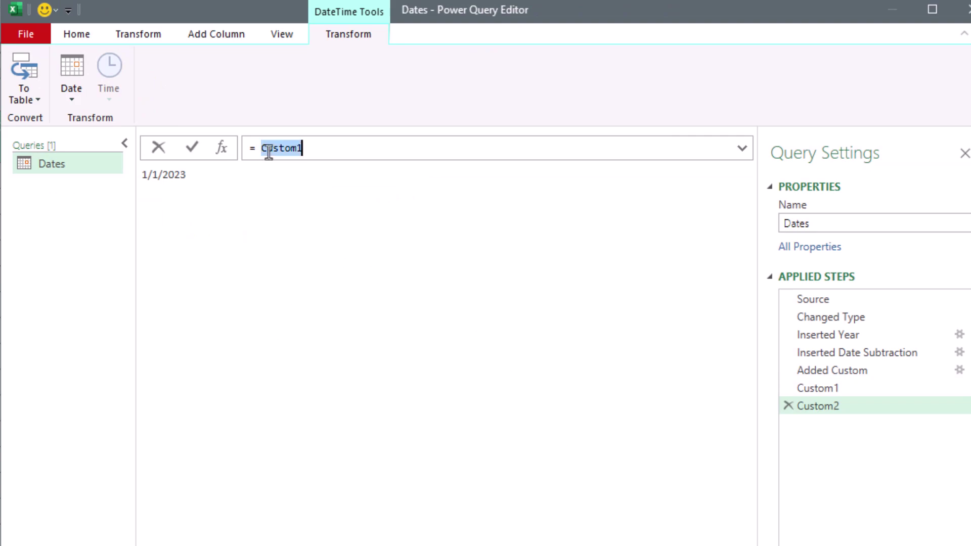
text("1/1/2023)
click(193, 148)
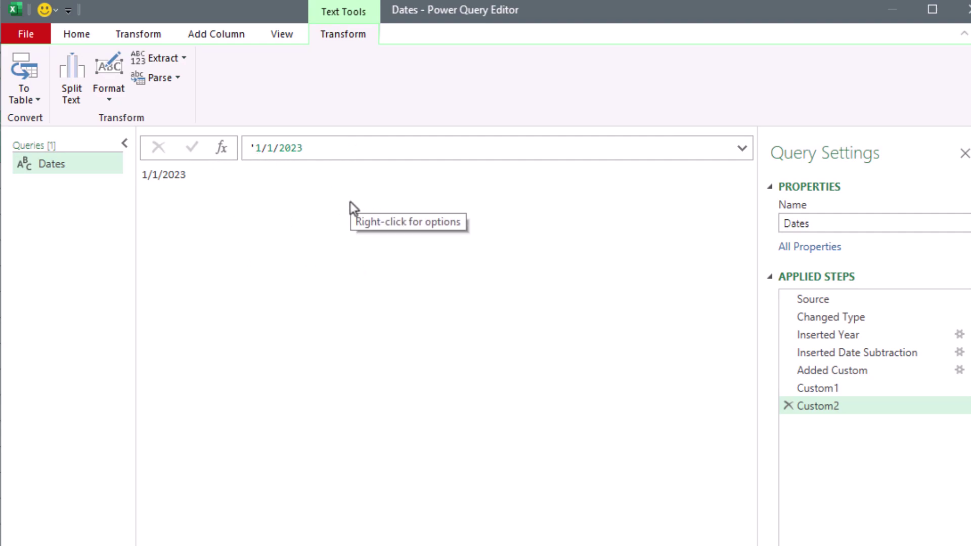
click(90, 35)
click(20, 65)
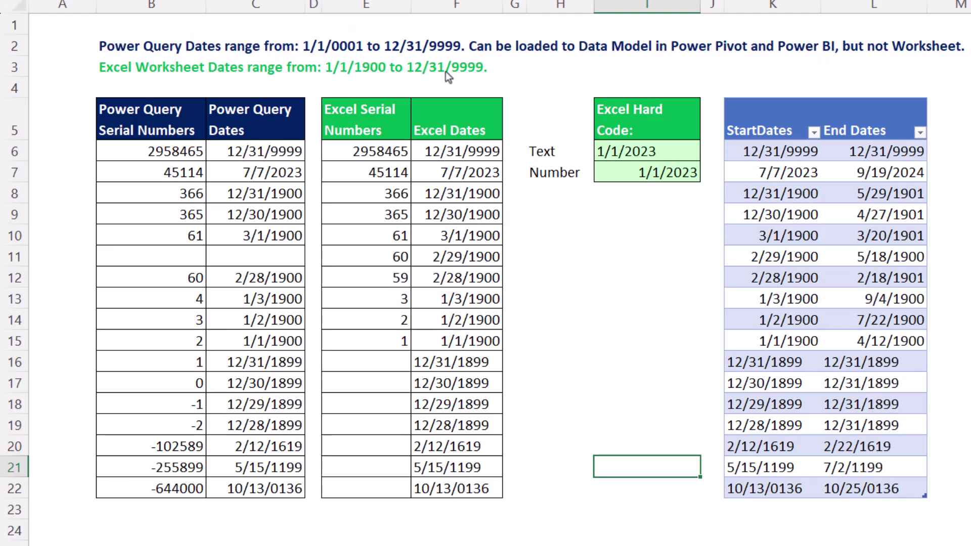